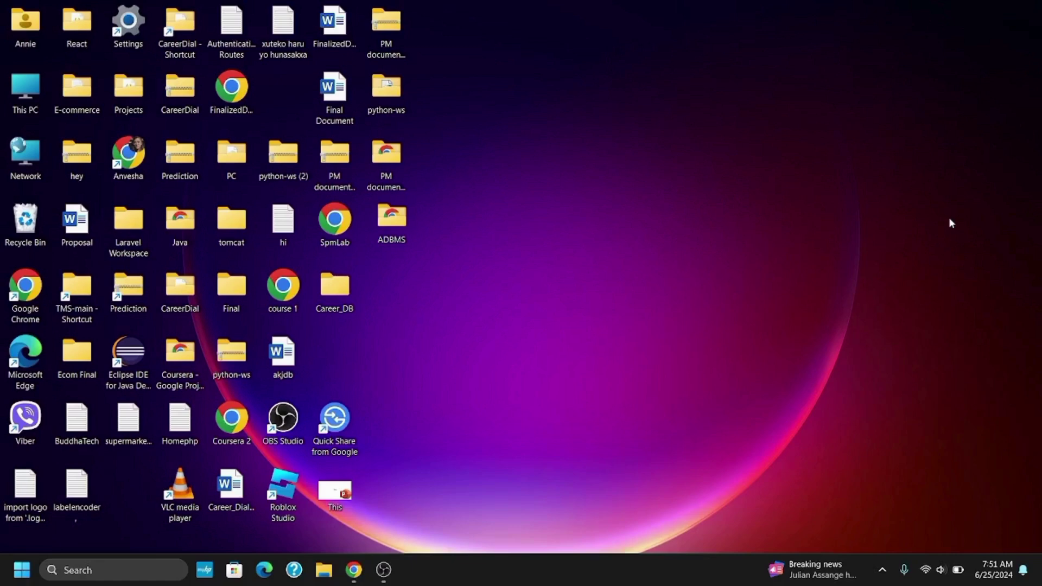
Enter 'msiexec /unregister' in the Run box, then start erasing the 'unregister' option
{"action": "key", "text": "super+r"}
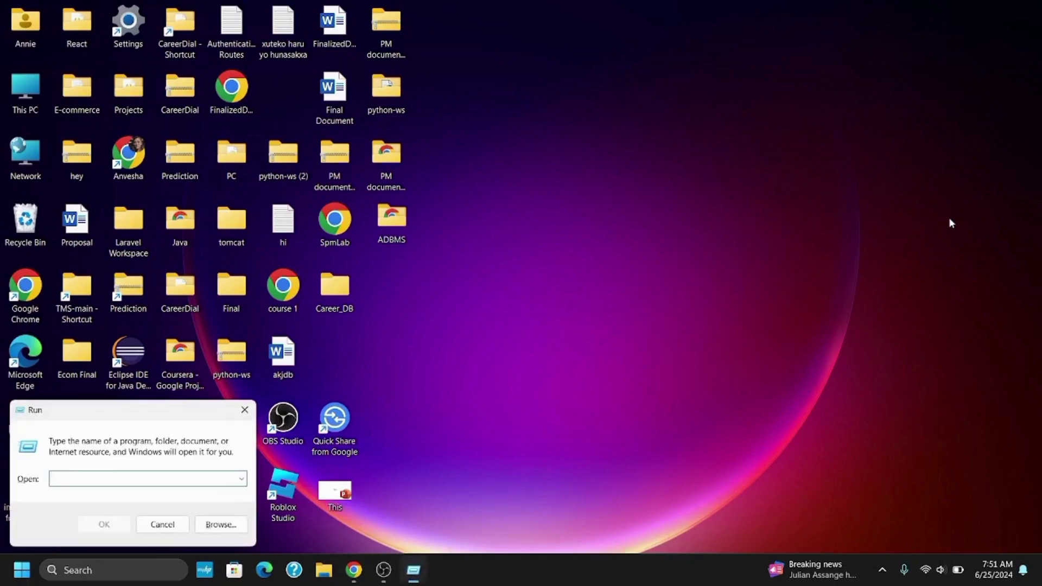
{"action": "type", "text": "ms"}
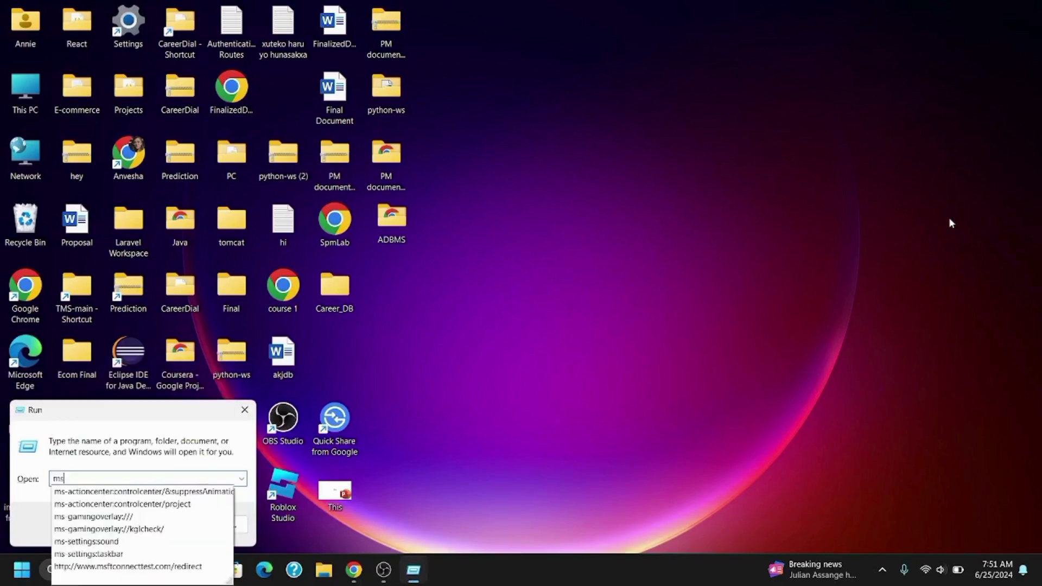
{"action": "type", "text": "i"}
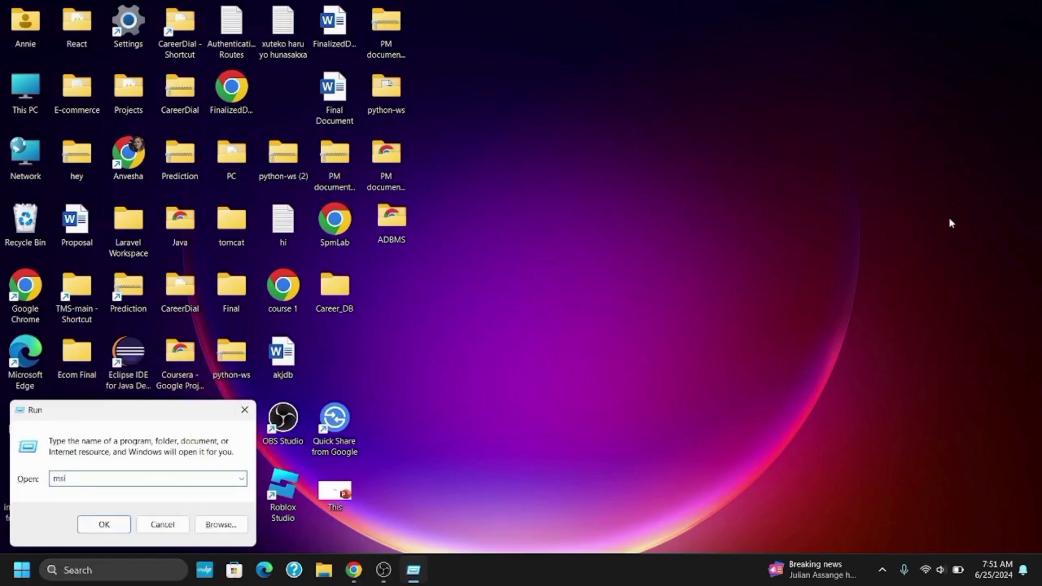
{"action": "type", "text": "exec "}
{"action": "type", "text": "/unr"}
{"action": "type", "text": "egister"}
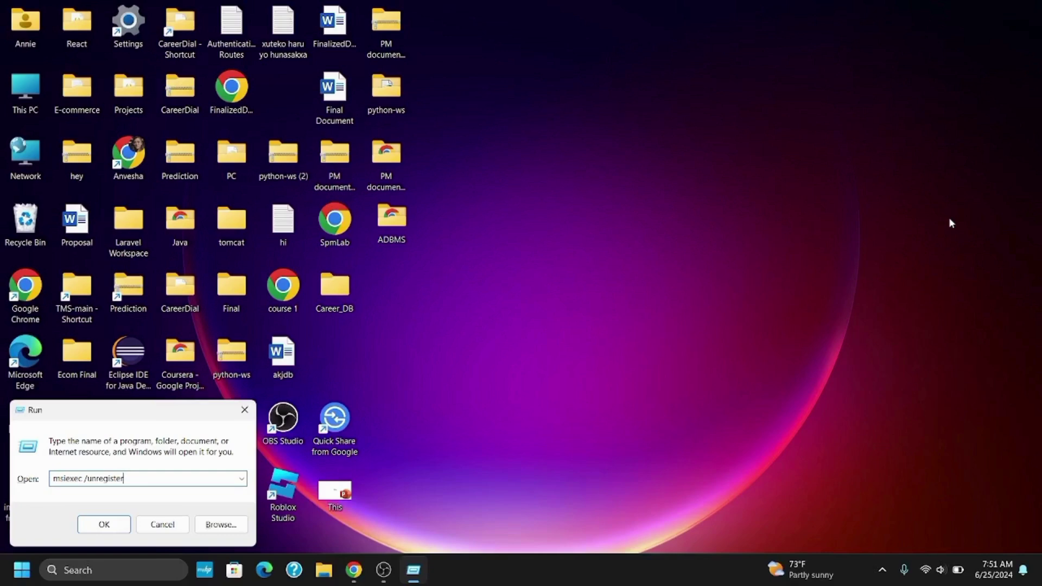
{"action": "key", "text": "BackSpace"}
{"action": "key", "text": "BackSpace"}
{"action": "key", "text": "BackSpace"}
Rewrite the Run command as 'msiexec / regserver' and close the Run box
{"action": "key", "text": "BackSpace"}
{"action": "key", "text": "BackSpace"}
{"action": "key", "text": "BackSpace"}
{"action": "key", "text": "BackSpace"}
{"action": "key", "text": "BackSpace"}
{"action": "key", "text": "BackSpace"}
{"action": "type", "text": "regserver"}
{"action": "left_click", "coordinate": [244, 411]}
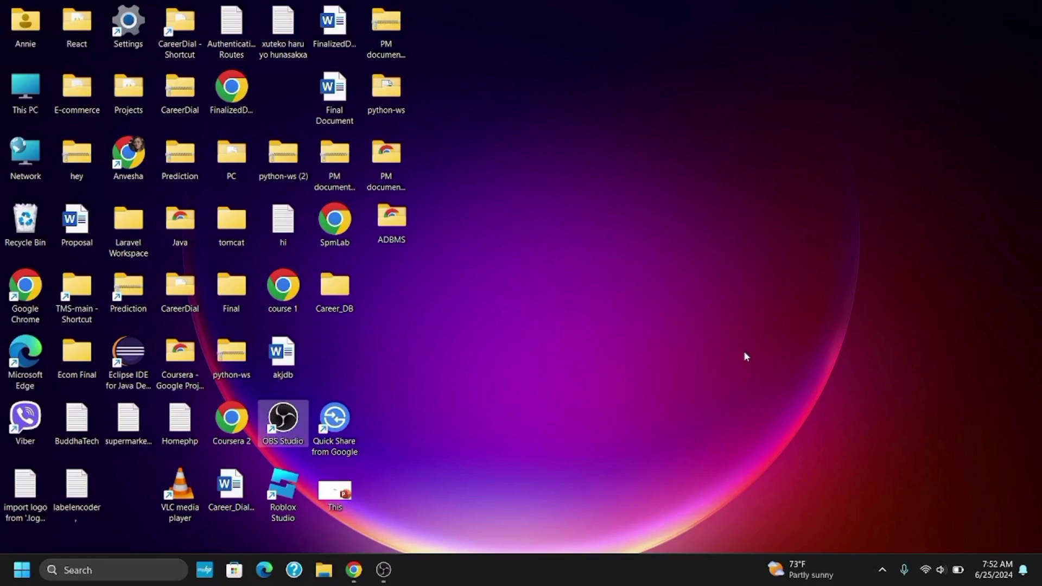
Run 'msconfig' from the Run box, fixing stray characters, to open System Configuration
{"action": "key", "text": "super+r"}
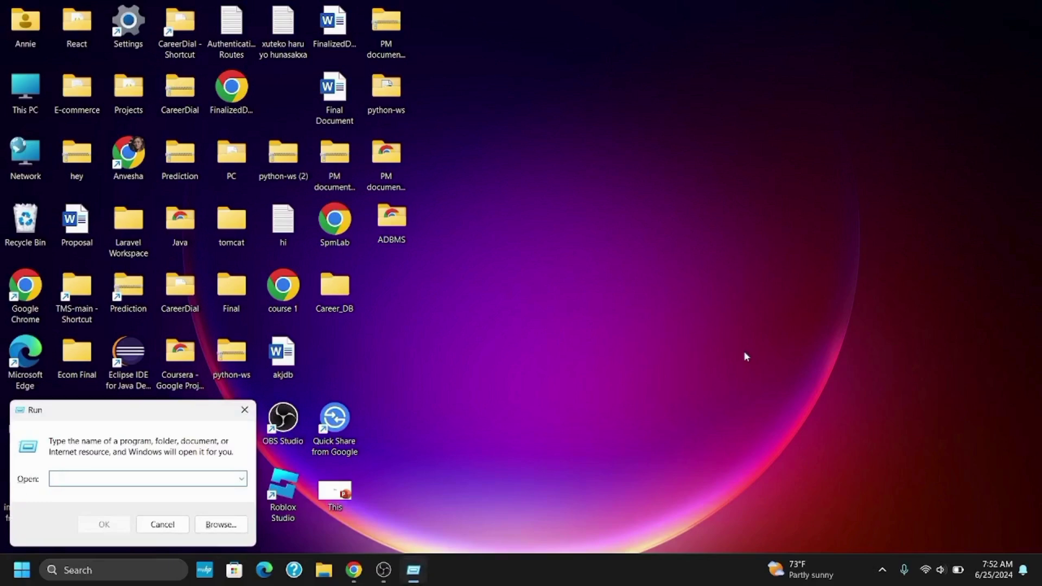
{"action": "type", "text": "m"}
{"action": "key", "text": "BackSpace"}
{"action": "type", "text": "msc"}
{"action": "type", "text": "onfig"}
{"action": "key", "text": "BackSpace"}
{"action": "key", "text": "BackSpace"}
{"action": "key", "text": "BackSpace"}
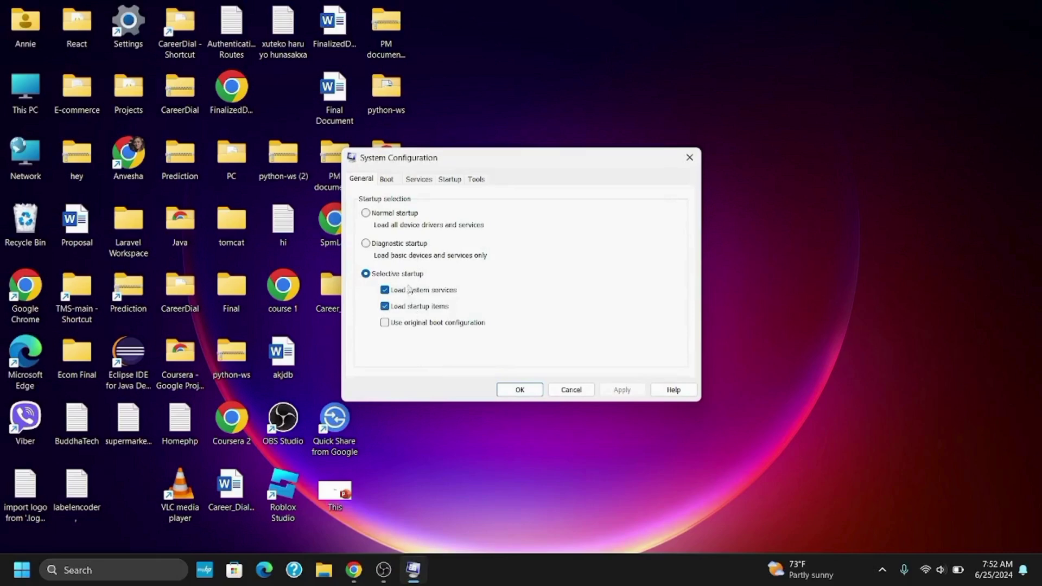
View the Services tab list, hiding then re-showing all Microsoft services
{"action": "left_click", "coordinate": [419, 180]}
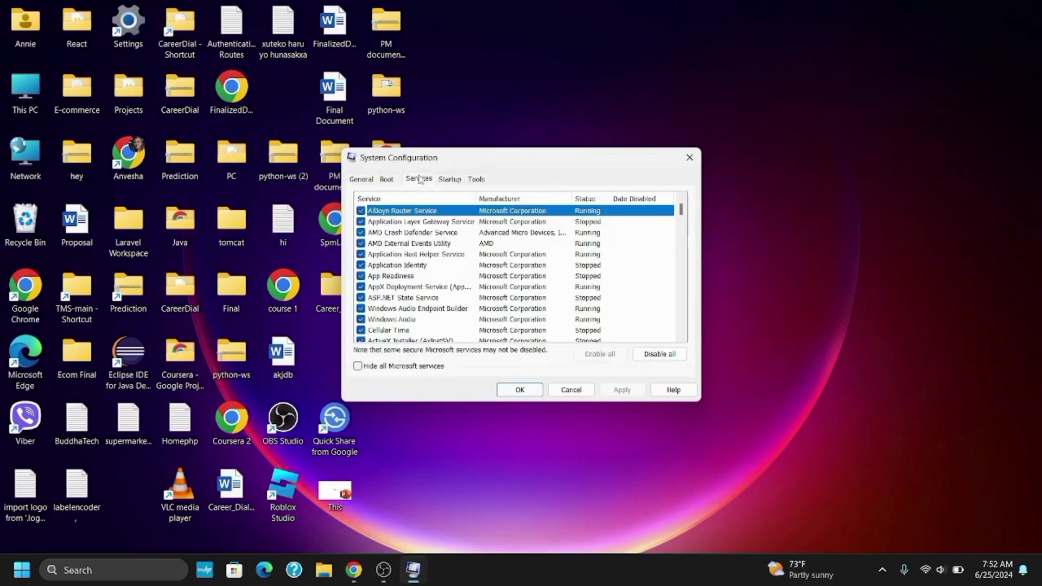
{"action": "scroll", "coordinate": [512, 336], "scroll_direction": "down", "scroll_amount": 5}
{"action": "scroll", "coordinate": [511, 336], "scroll_direction": "down", "scroll_amount": 5}
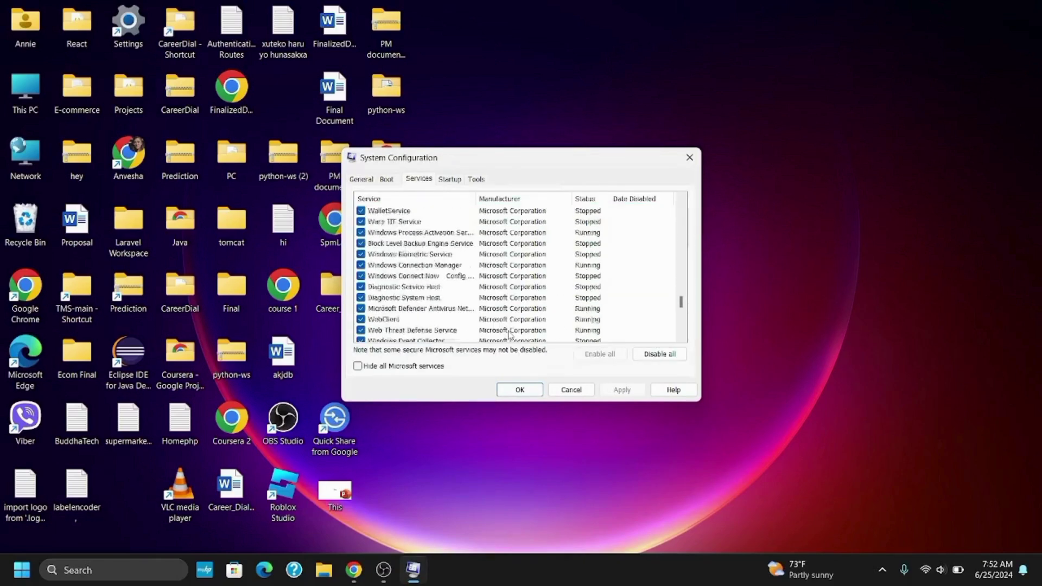
{"action": "scroll", "coordinate": [510, 335], "scroll_direction": "down", "scroll_amount": 4}
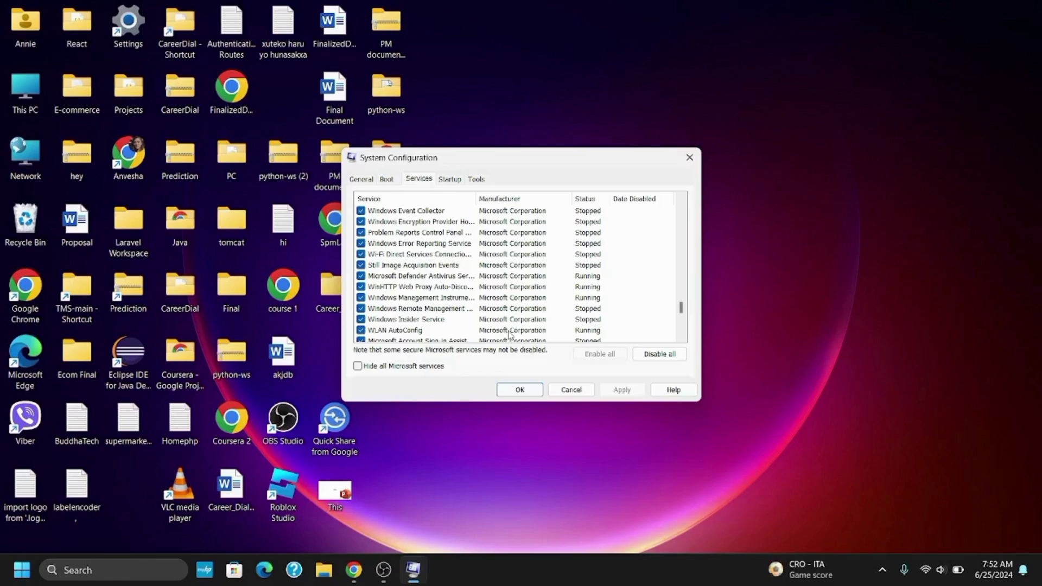
{"action": "left_click", "coordinate": [358, 366]}
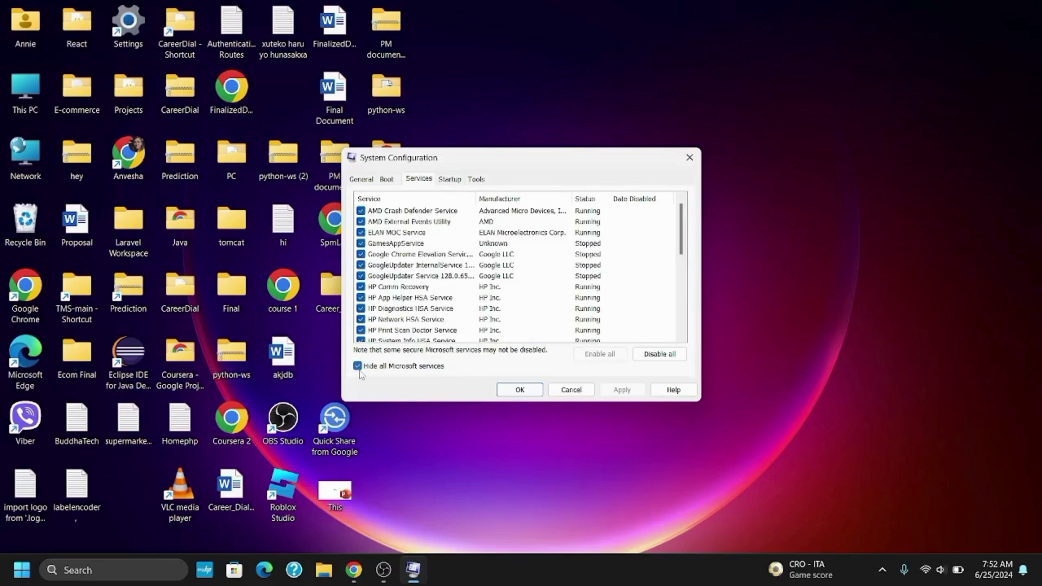
{"action": "left_click", "coordinate": [359, 367]}
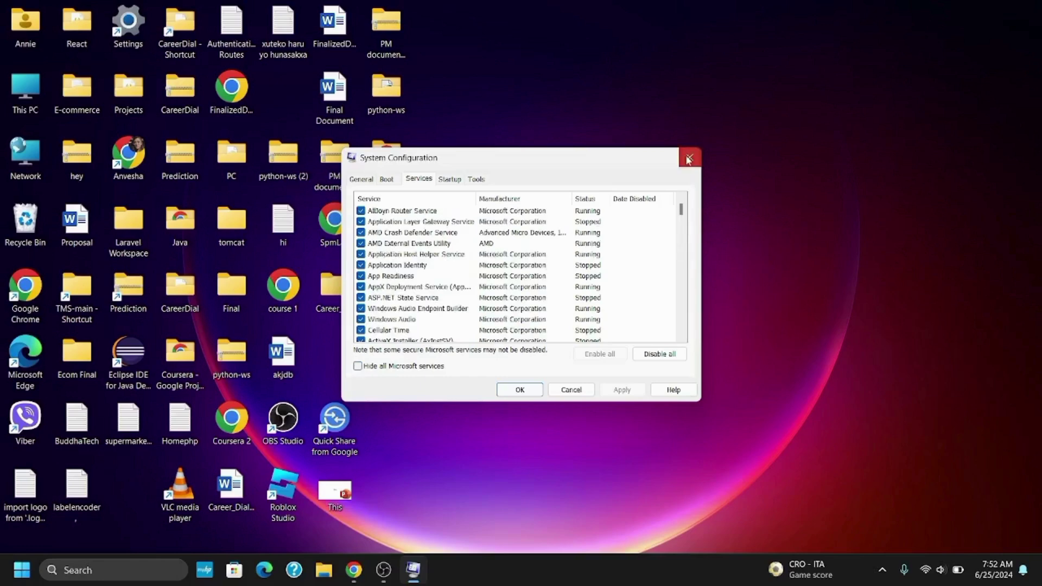
Close the System Configuration window without applying any service changes
{"action": "left_click", "coordinate": [688, 159]}
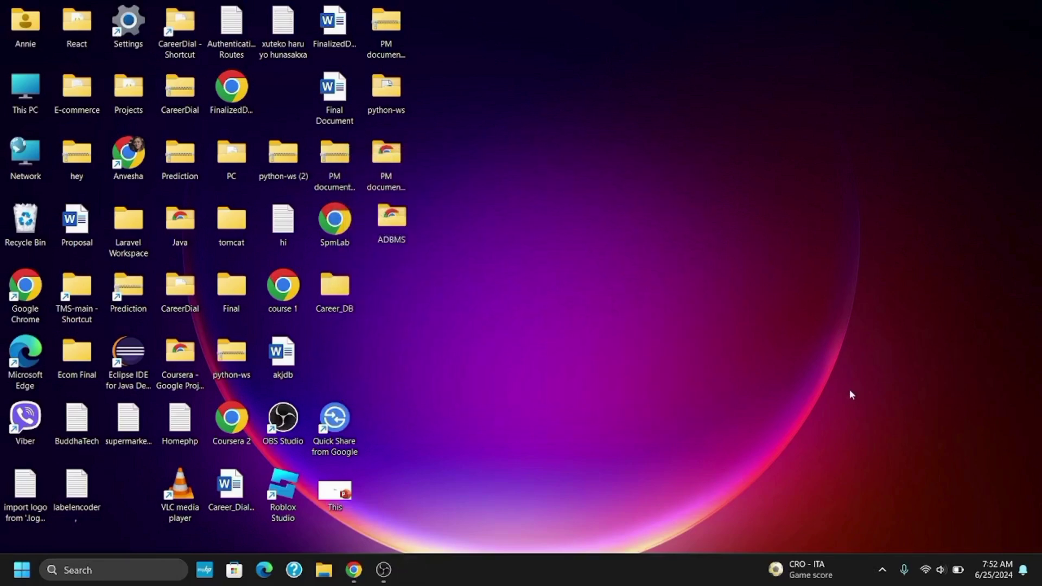